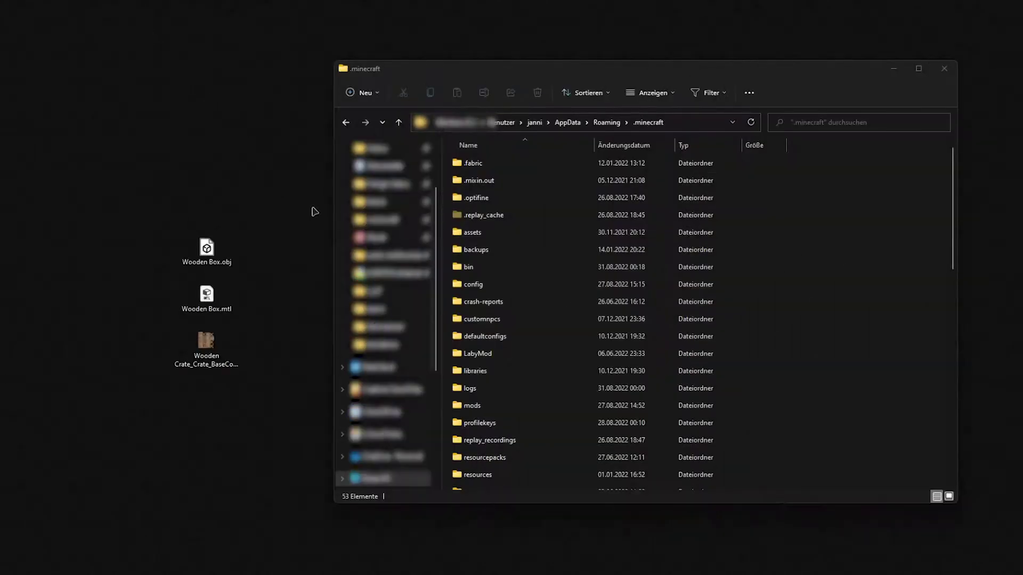
# Step: Go from .minecraft into config, then blockbuster, then models
pyautogui.doubleClick(502, 285)
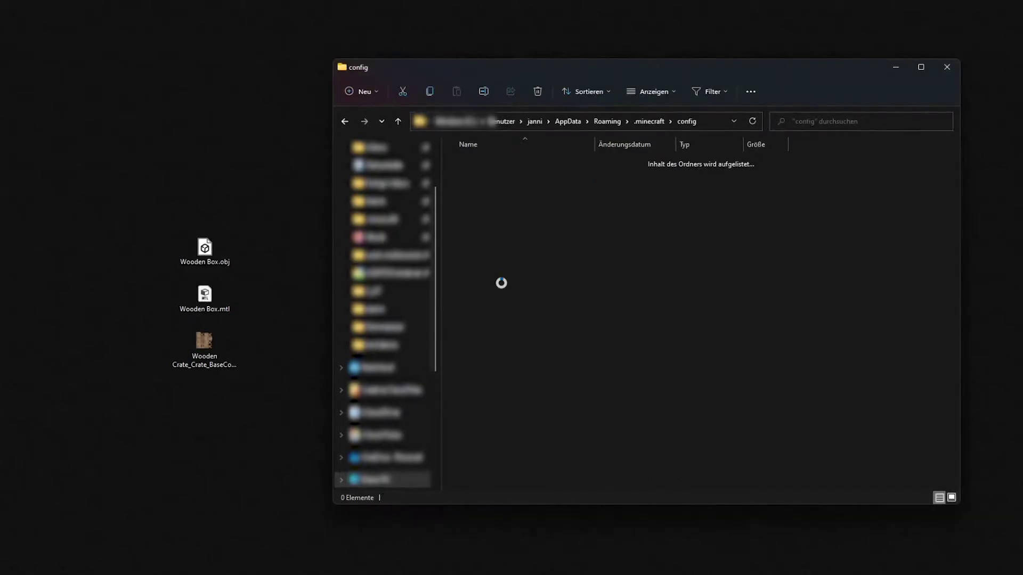
pyautogui.click(497, 197)
pyautogui.doubleClick(497, 198)
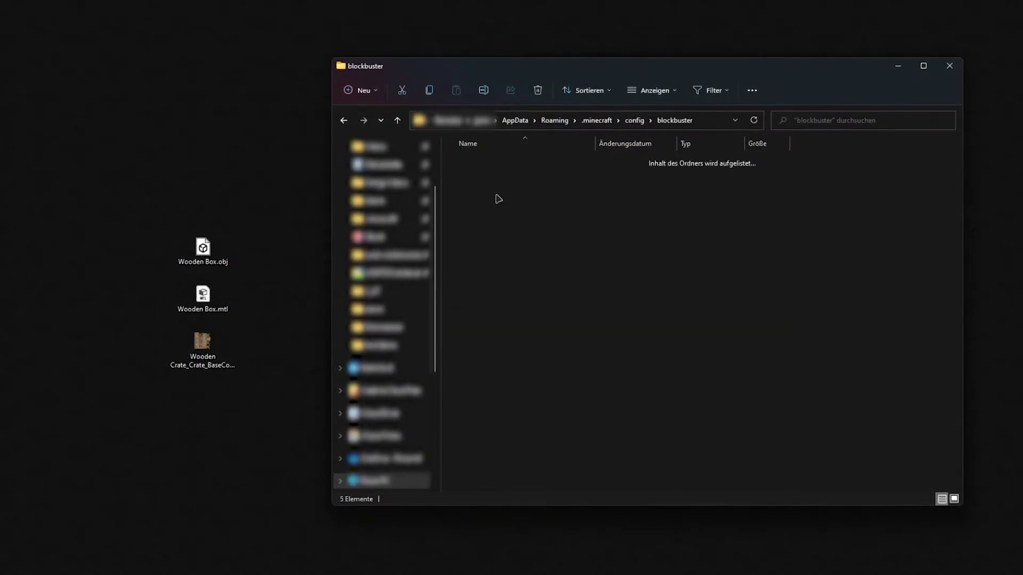
pyautogui.doubleClick(491, 183)
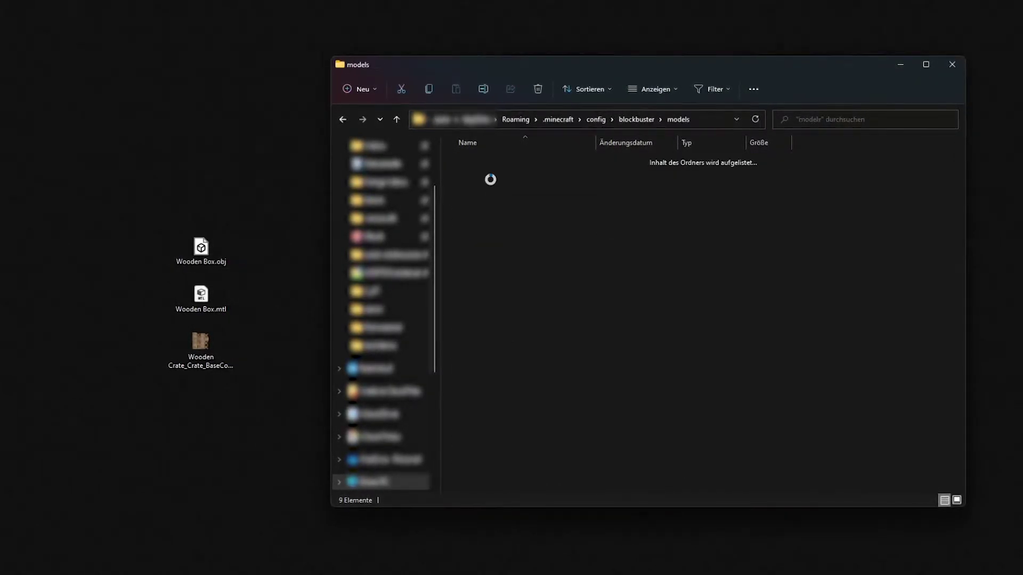
# Step: Make a 'Wooden Crate' folder in models and move Wooden Box.obj from the desktop into it
pyautogui.rightClick(526, 359)
pyautogui.moveTo(631, 448)
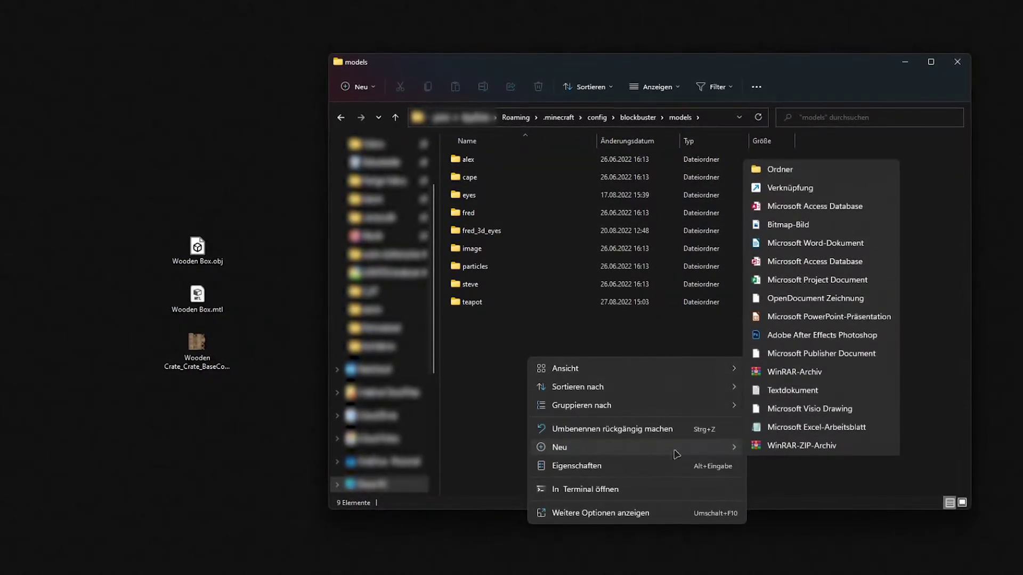
pyautogui.click(791, 170)
pyautogui.write('Wooden Crate')
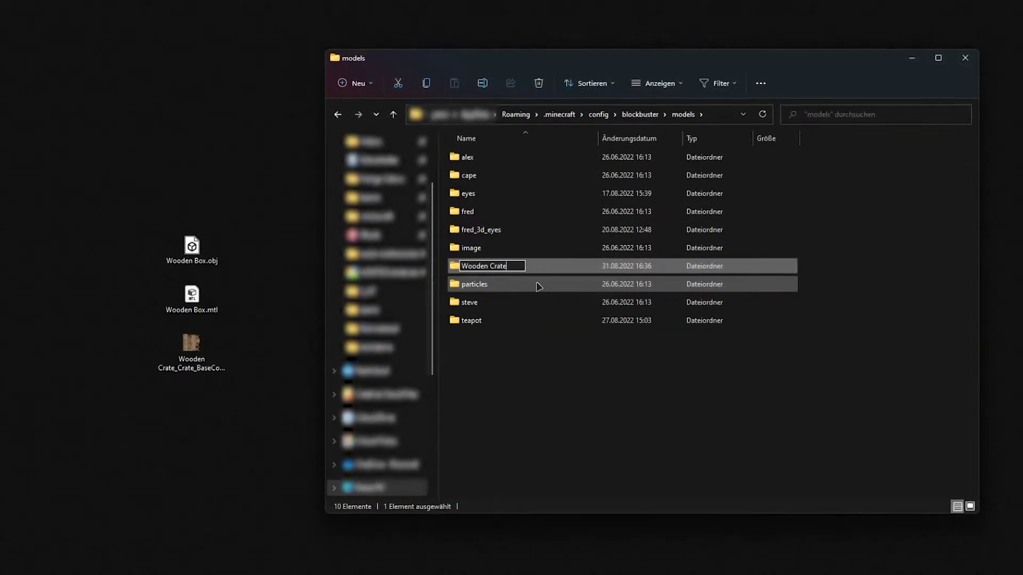
pyautogui.click(524, 390)
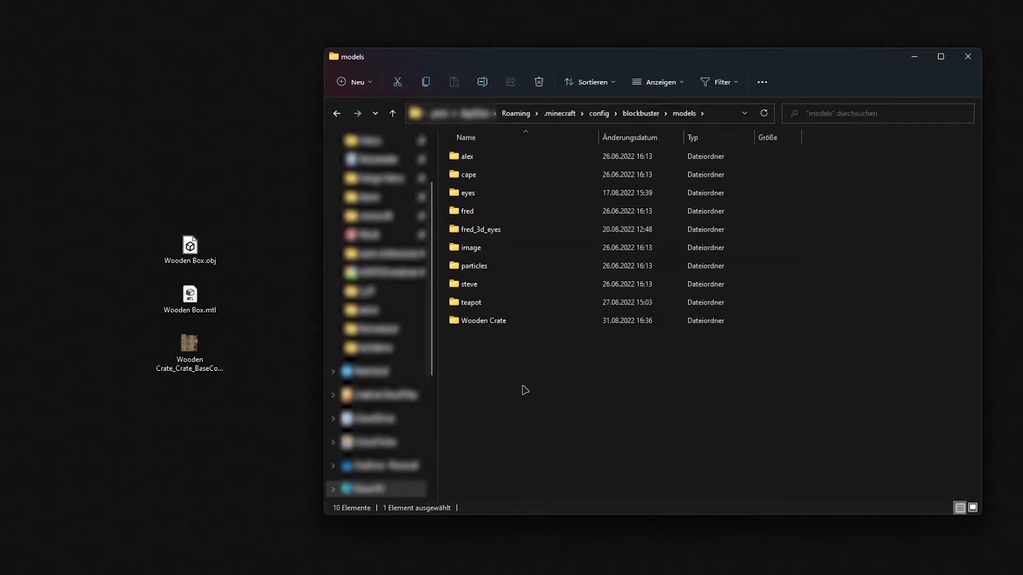
pyautogui.doubleClick(504, 322)
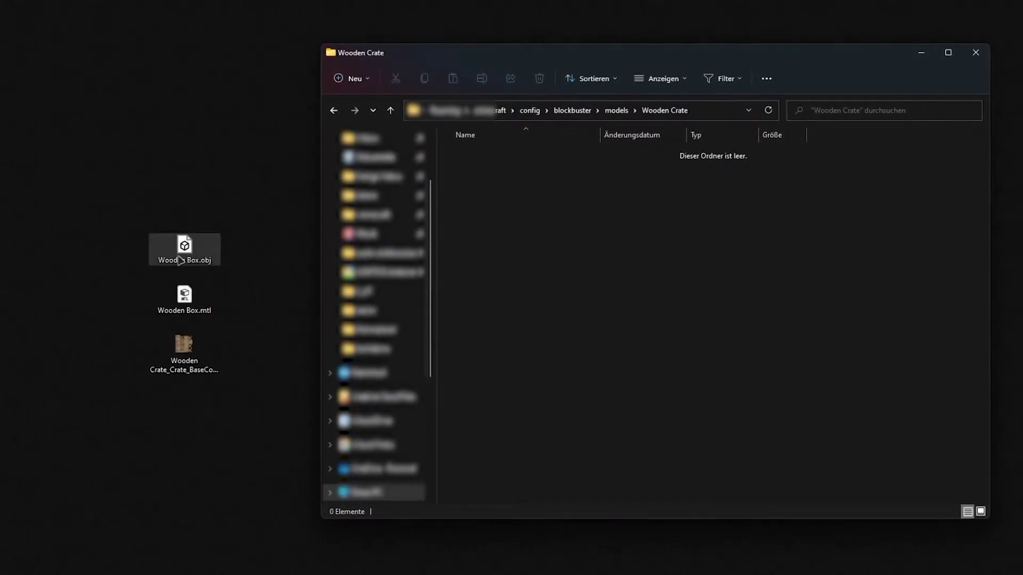
pyautogui.moveTo(178, 256); pyautogui.dragTo(495, 215)
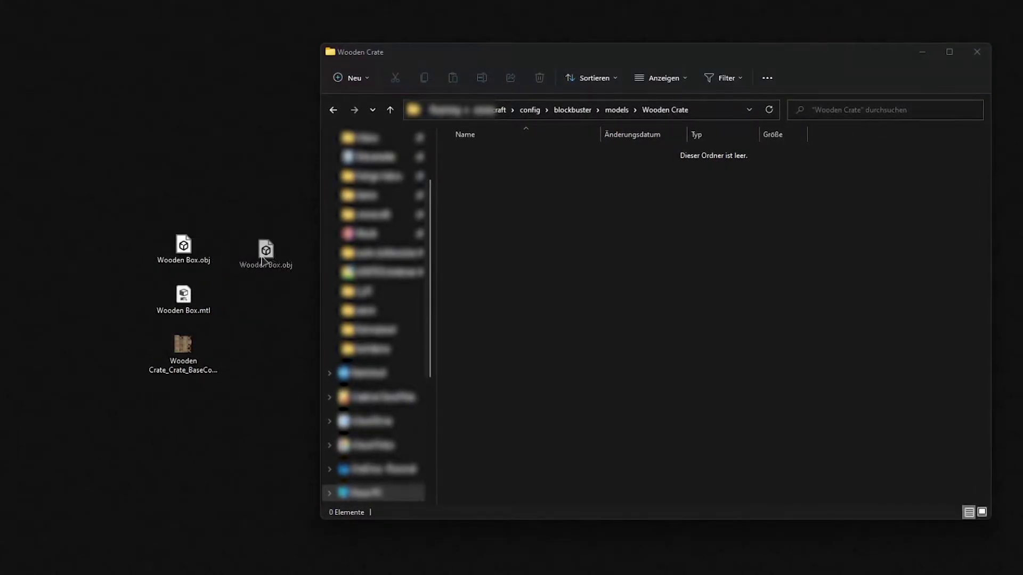
# Step: Add a 'skins' folder holding the crate texture, and delete Wooden Box.mtl from the desktop
pyautogui.click(496, 214)
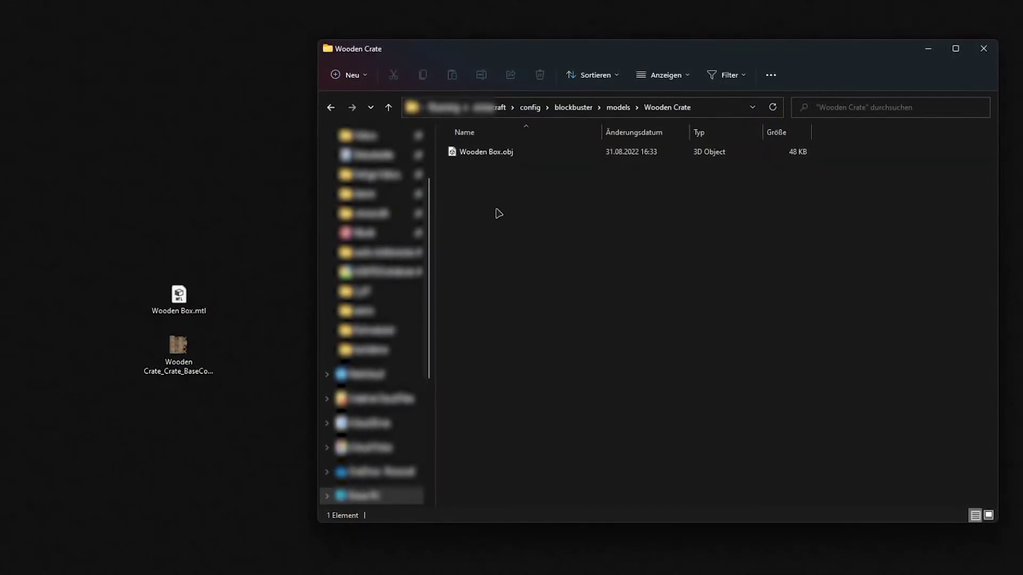
pyautogui.rightClick(496, 214)
pyautogui.moveTo(533, 306)
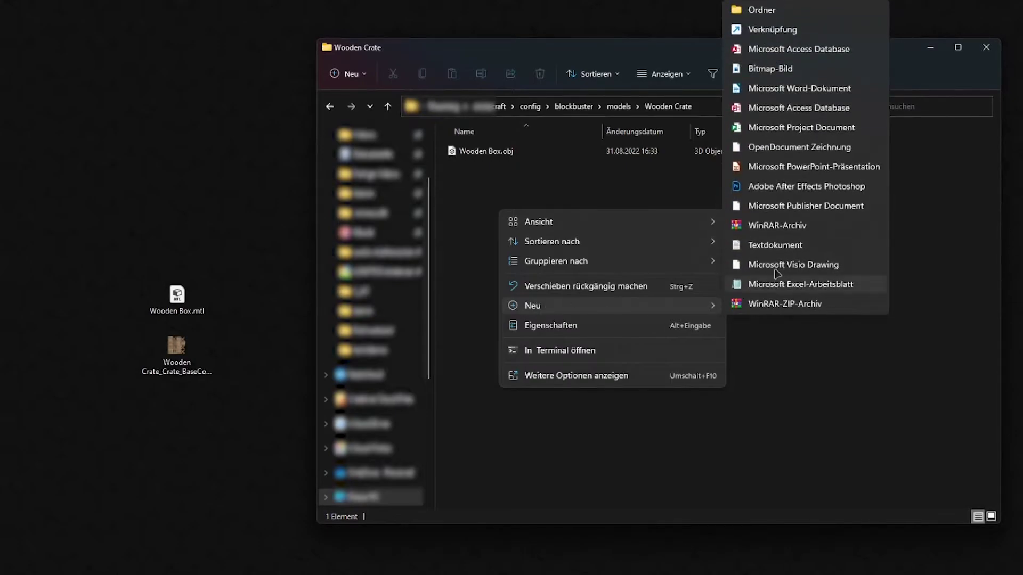
pyautogui.click(794, 12)
pyautogui.write('skins')
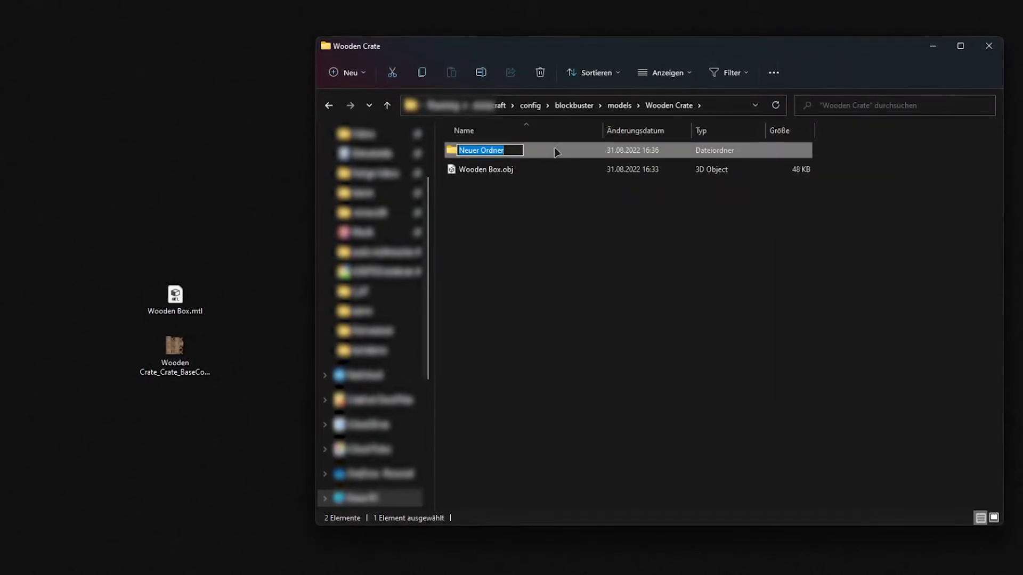
pyautogui.click(551, 202)
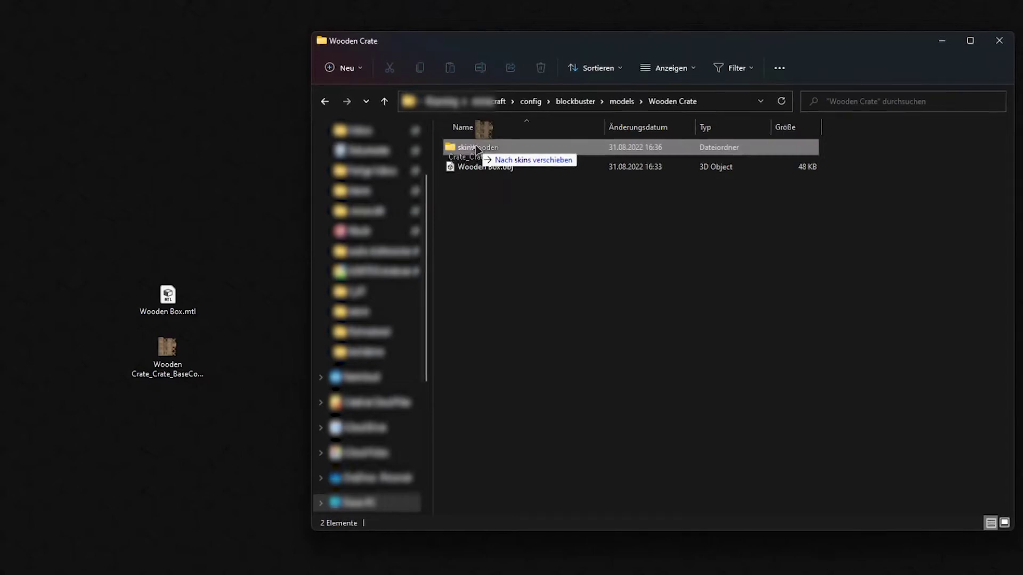
pyautogui.moveTo(182, 353); pyautogui.dragTo(476, 149)
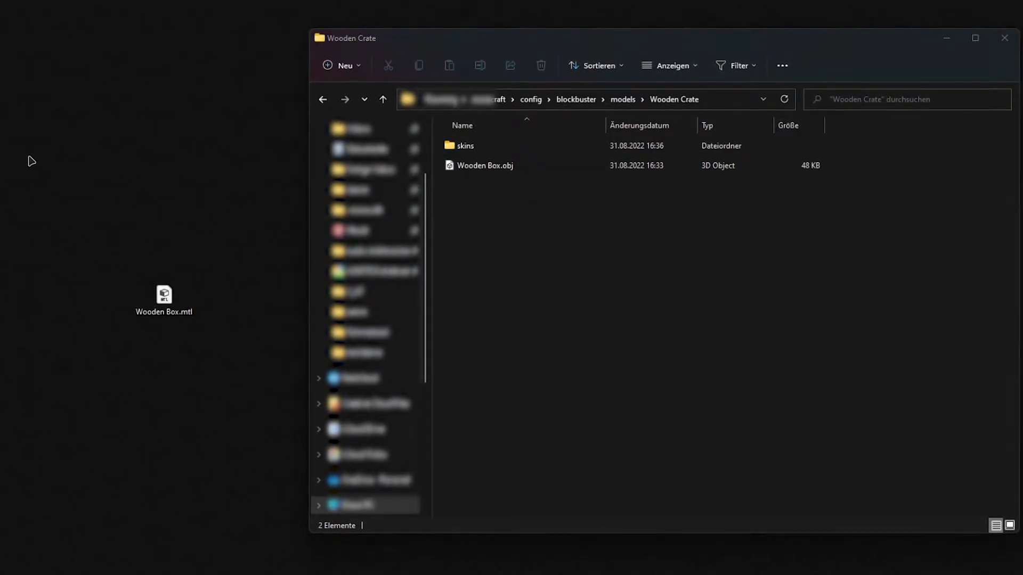
pyautogui.moveTo(29, 157); pyautogui.dragTo(260, 388)
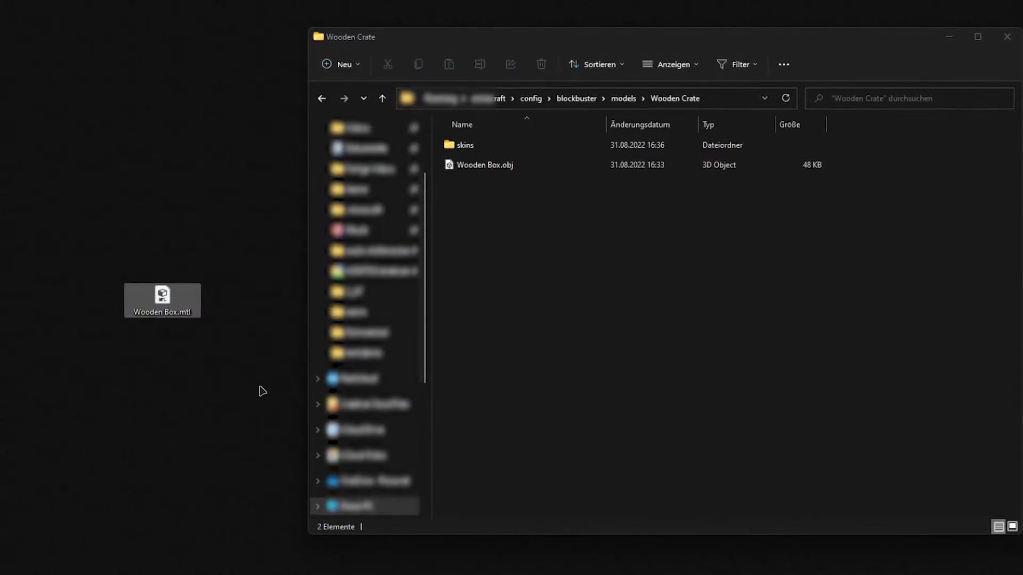
pyautogui.press('Delete')
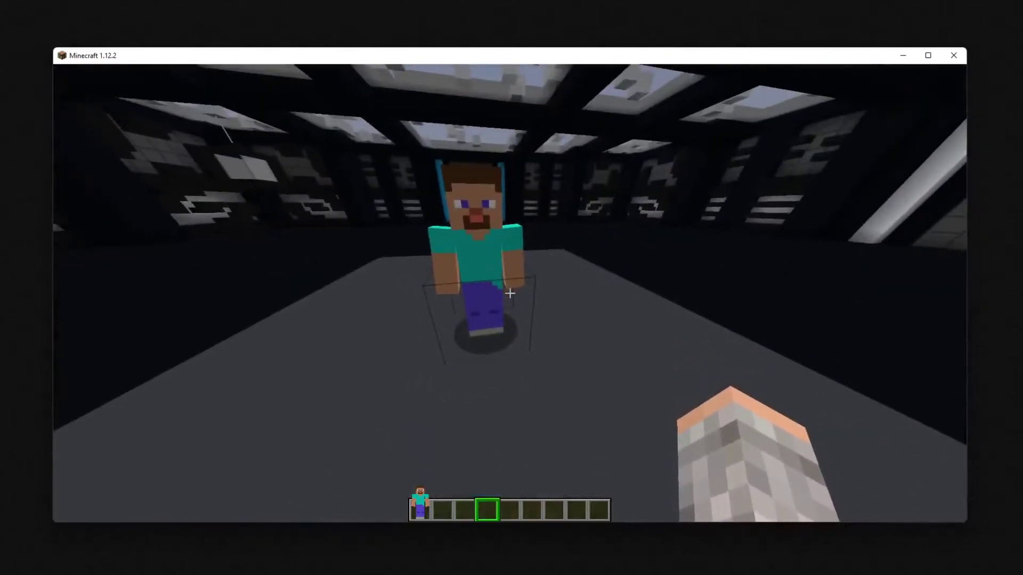
# Step: Open the model block's settings and start picking a model for it
pyautogui.rightClick(511, 293)
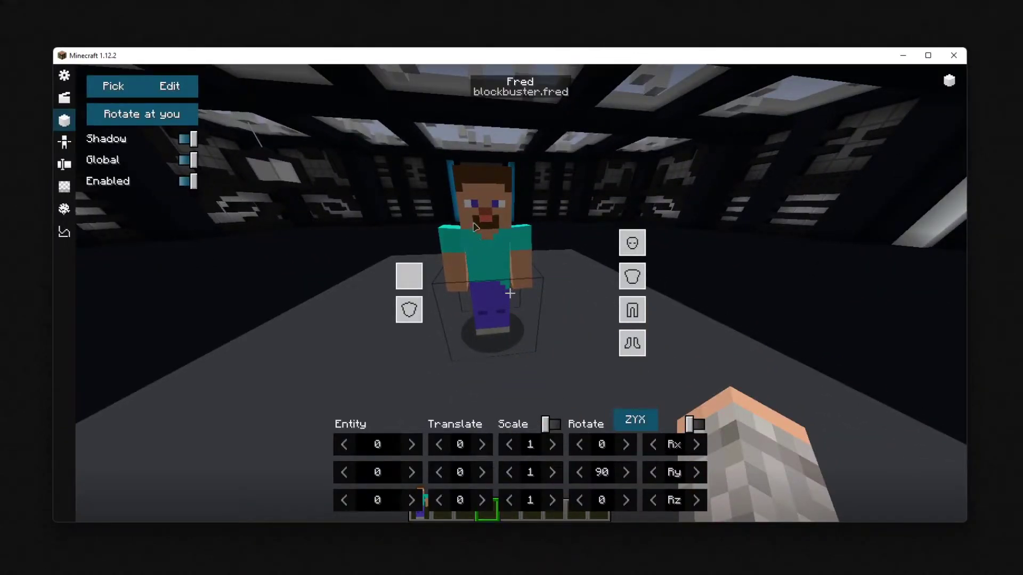
pyautogui.click(126, 82)
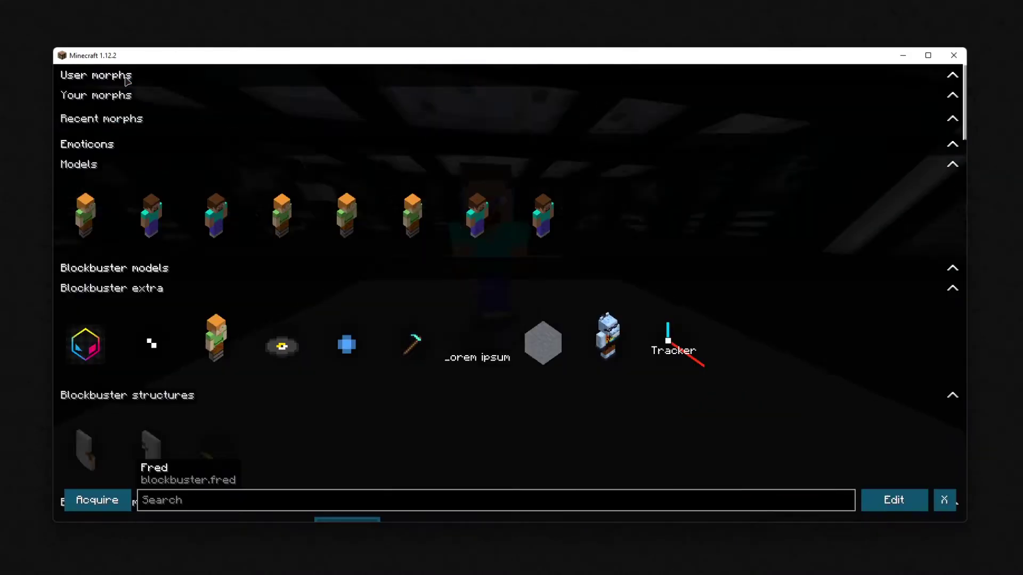
pyautogui.scroll(-4, 347, 222)
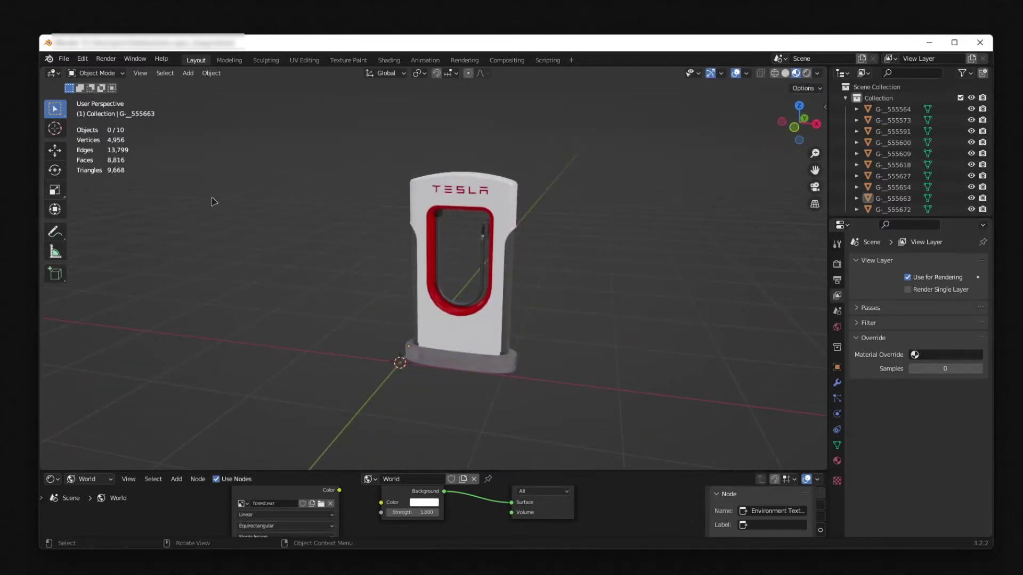
# Step: Join all Supercharger parts into one object and orbit to check it
pyautogui.press('a')
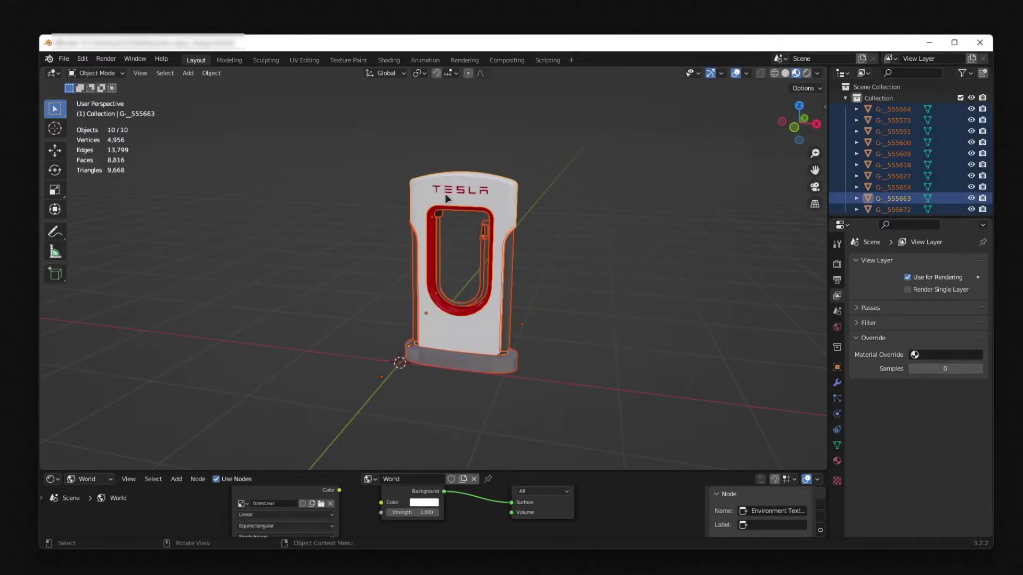
pyautogui.rightClick(445, 194)
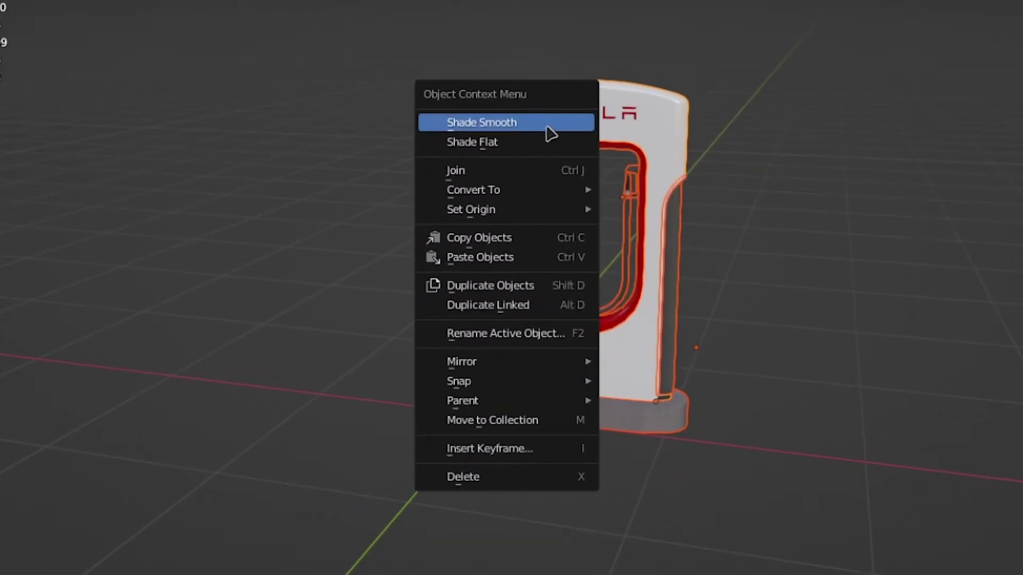
pyautogui.click(478, 171)
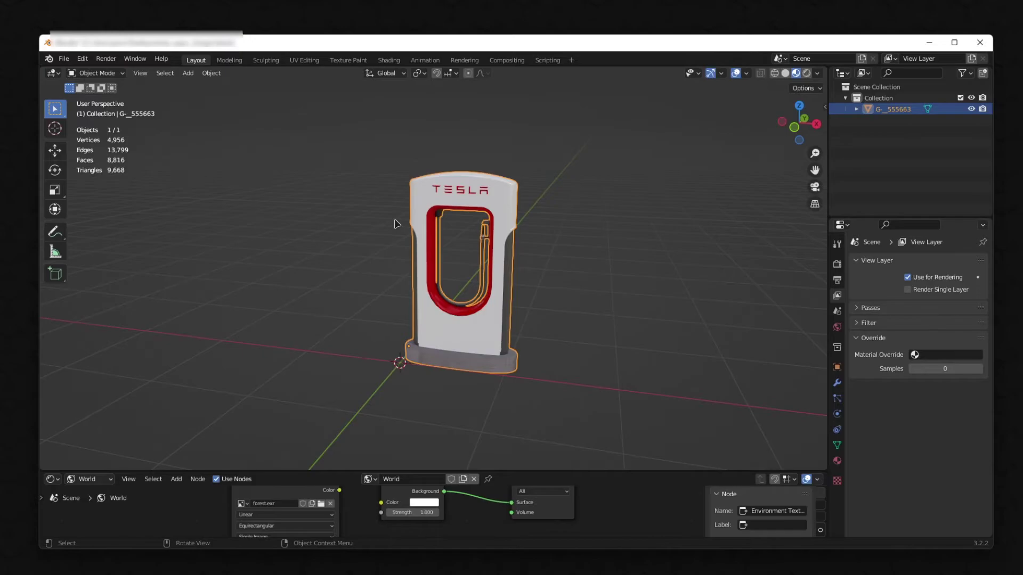
pyautogui.click(395, 224)
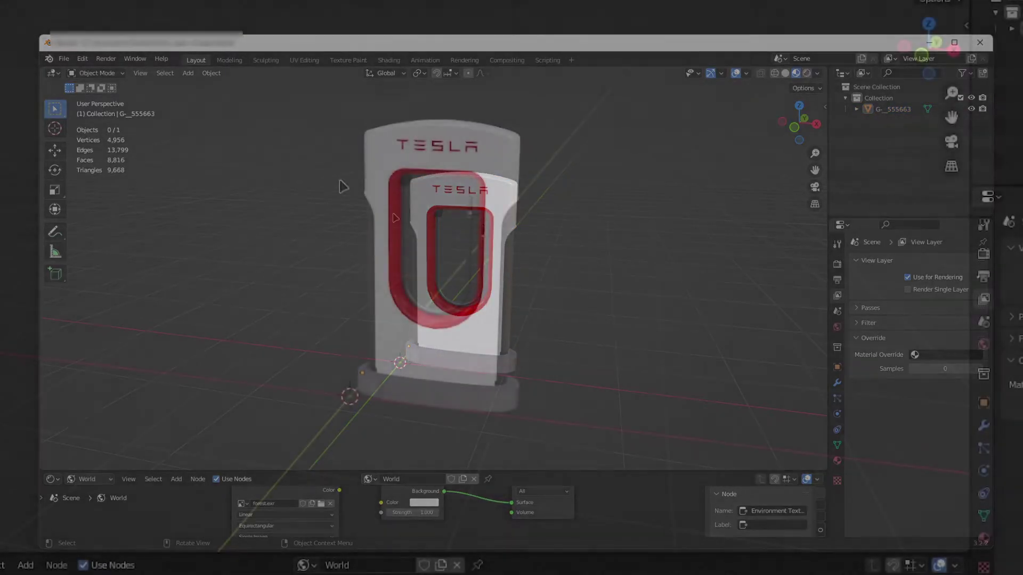
pyautogui.press('a')
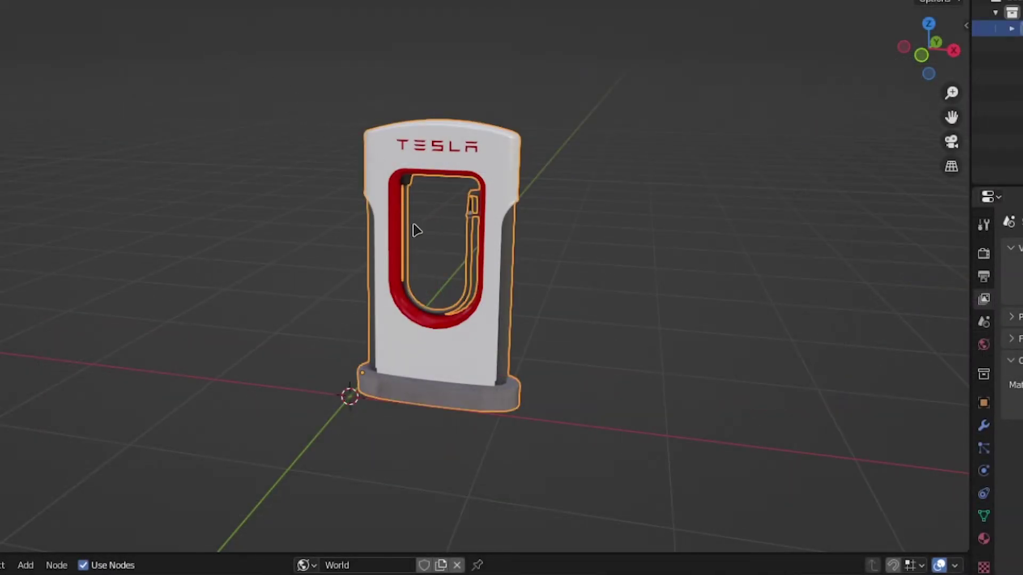
pyautogui.moveTo(414, 230); pyautogui.dragTo(402, 257)
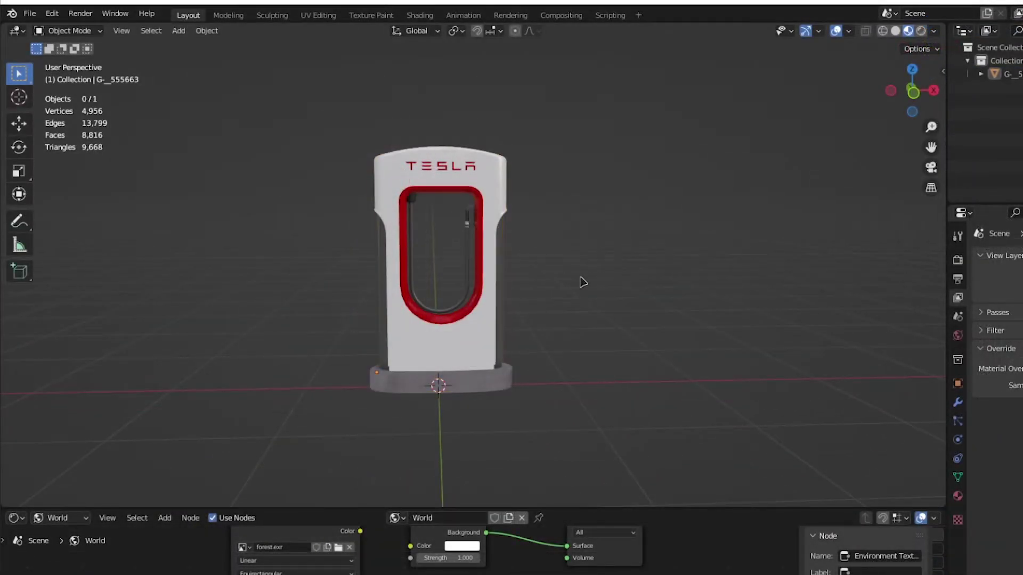
pyautogui.moveTo(580, 283); pyautogui.dragTo(662, 274)
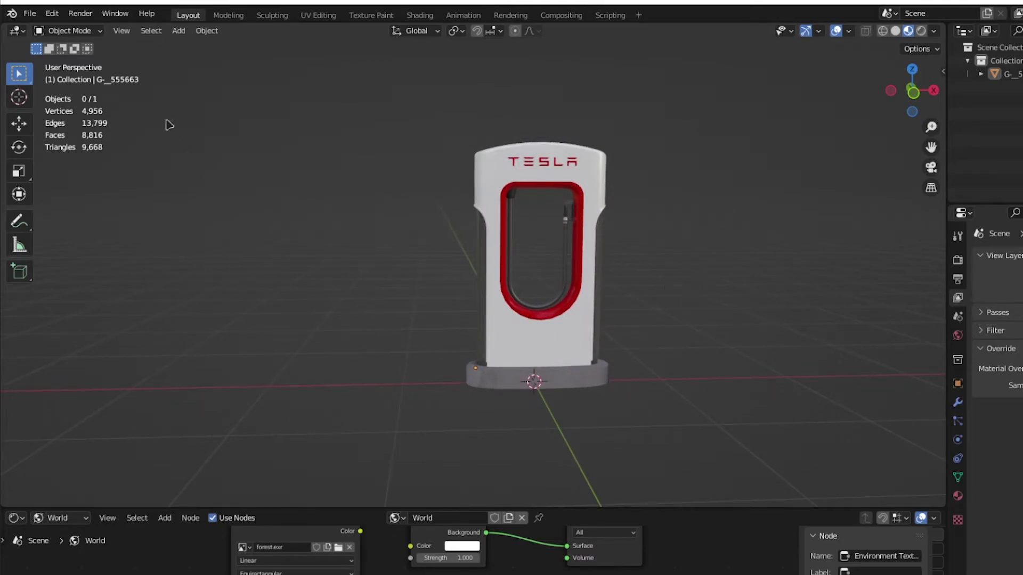
pyautogui.click(33, 15)
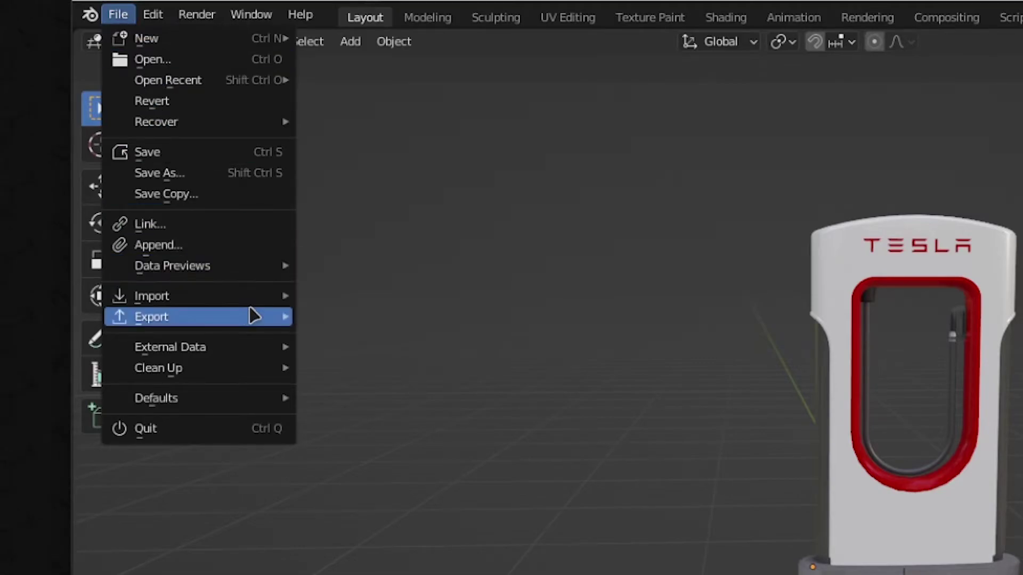
pyautogui.moveTo(153, 135)
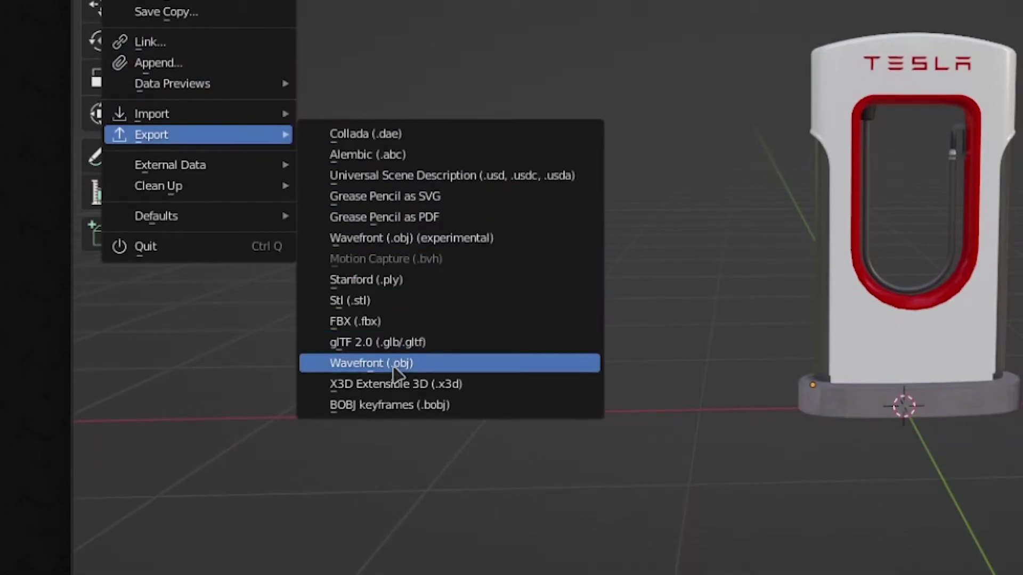
# Step: Export the charger as Wavefront tesla_super_charger.obj with default geometry options
pyautogui.click(393, 366)
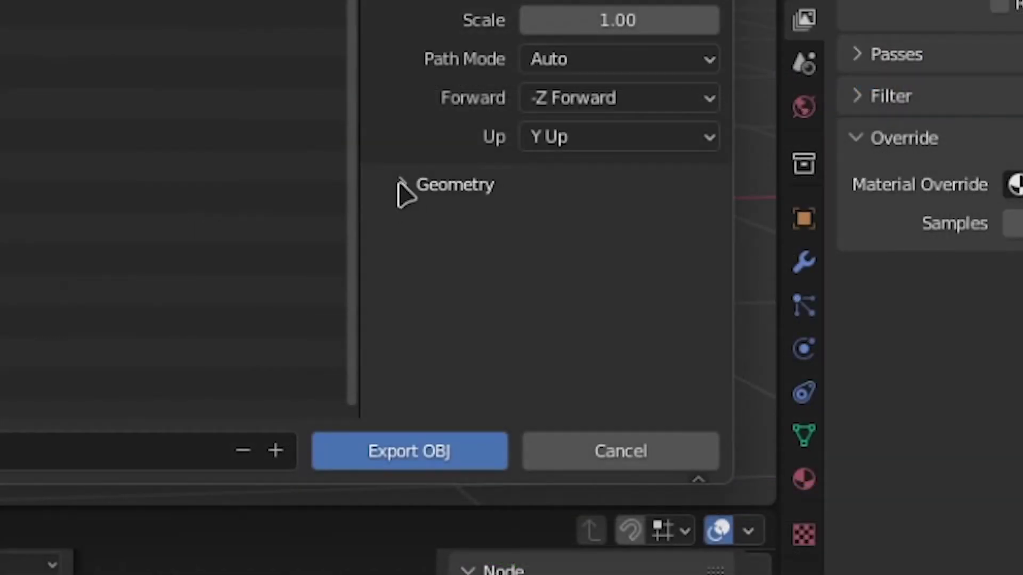
pyautogui.click(762, 362)
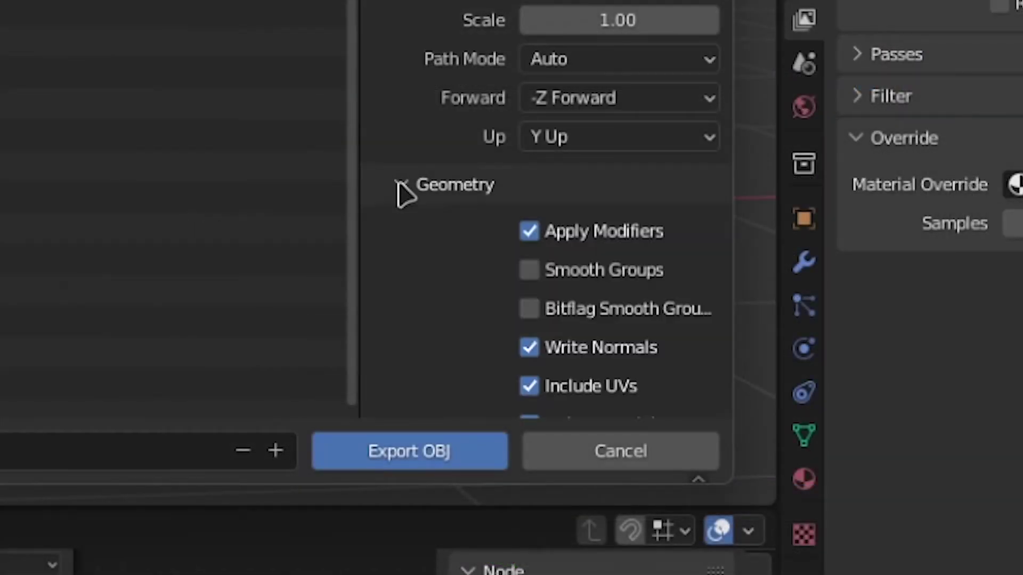
pyautogui.scroll(-3, 404, 192)
pyautogui.scroll(-2, 403, 192)
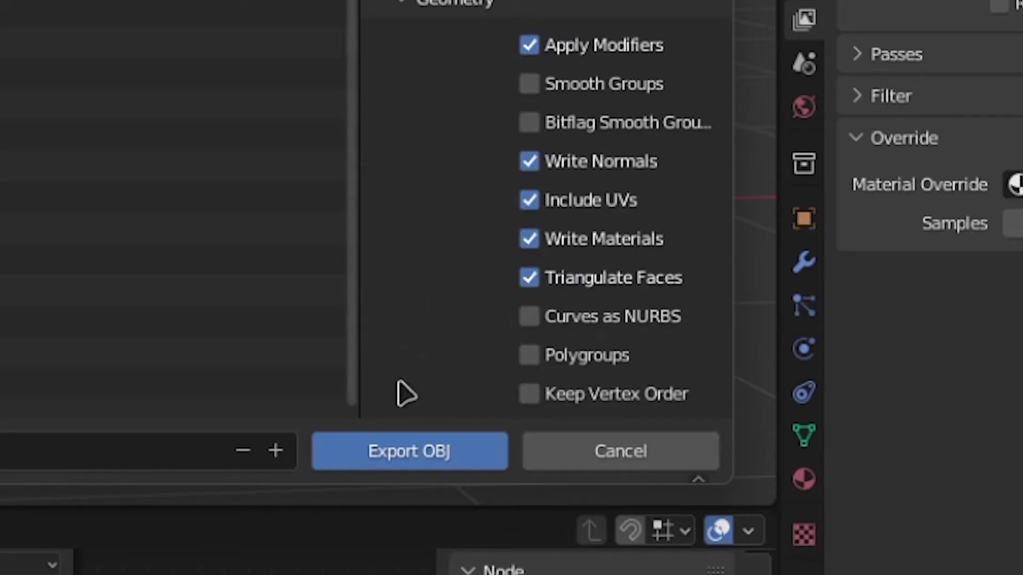
pyautogui.click(409, 455)
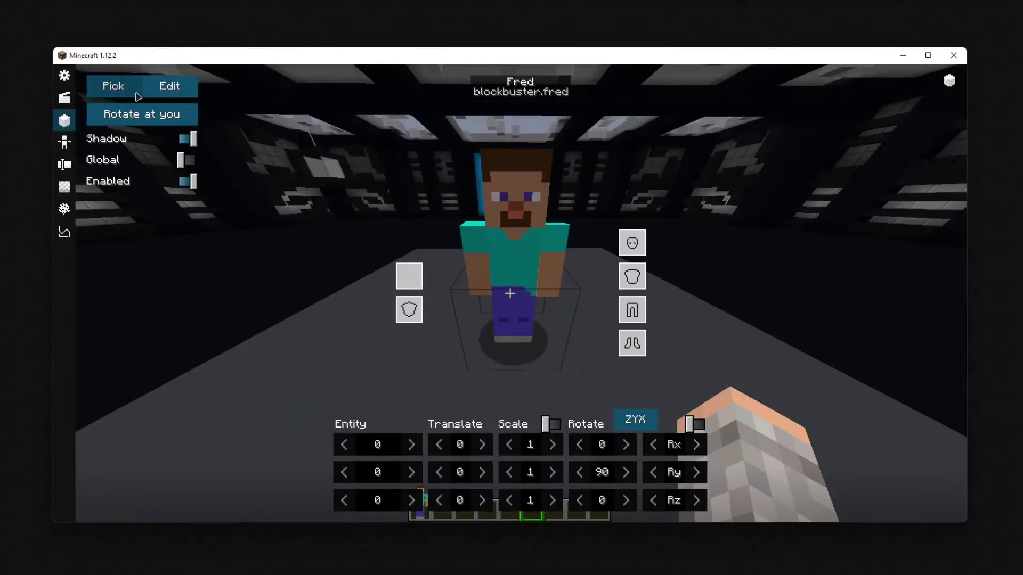
# Step: Replace the Fred actor with the Tesla model and open it for editing, facing front
pyautogui.click(128, 87)
pyautogui.scroll(-5, 224, 152)
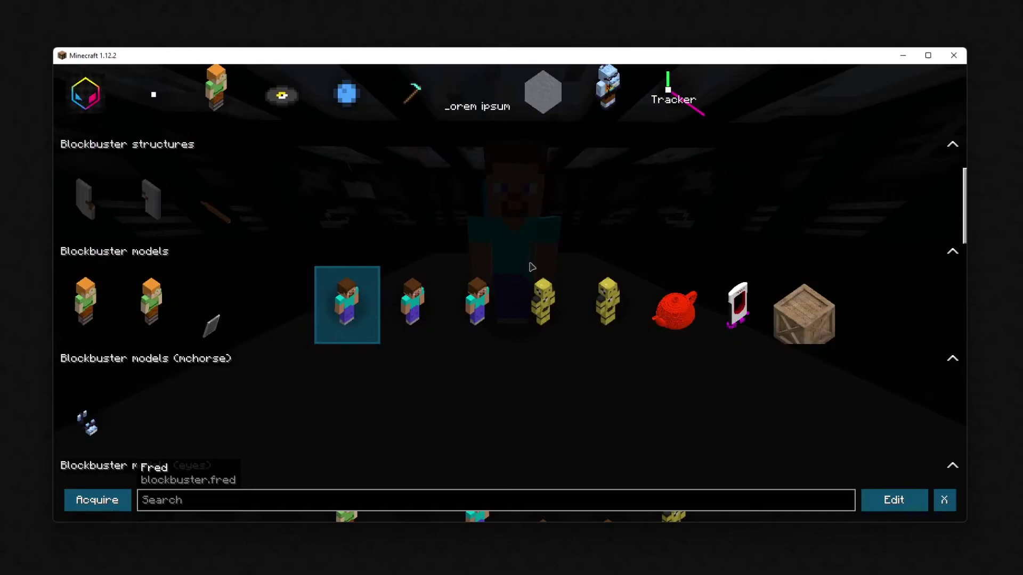
pyautogui.click(736, 323)
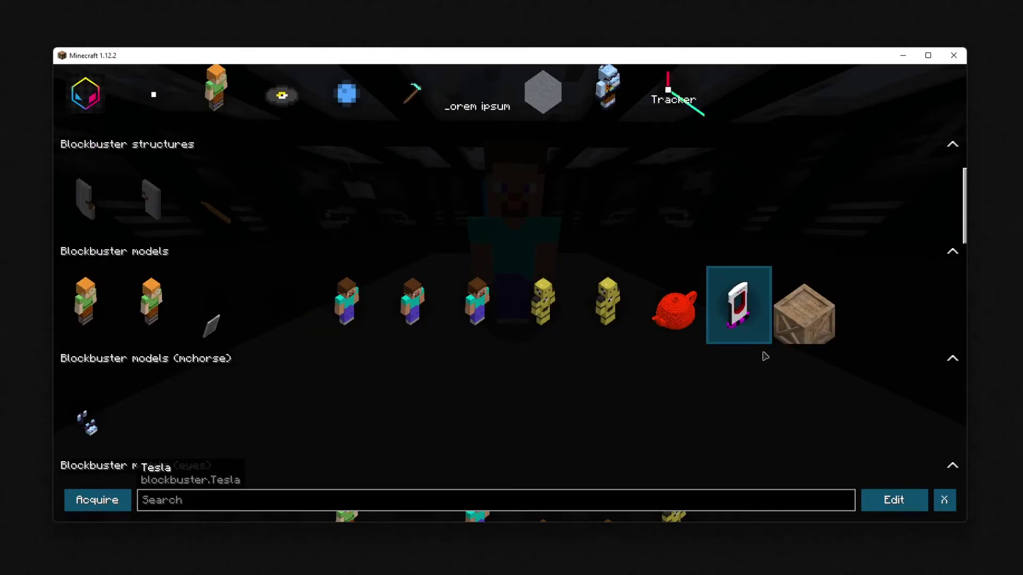
pyautogui.click(901, 504)
pyautogui.moveTo(663, 360)
pyautogui.mouseDown()
pyautogui.moveTo(550, 328)
pyautogui.moveTo(462, 339)
pyautogui.moveTo(559, 359)
pyautogui.moveTo(384, 360)
pyautogui.mouseUp()
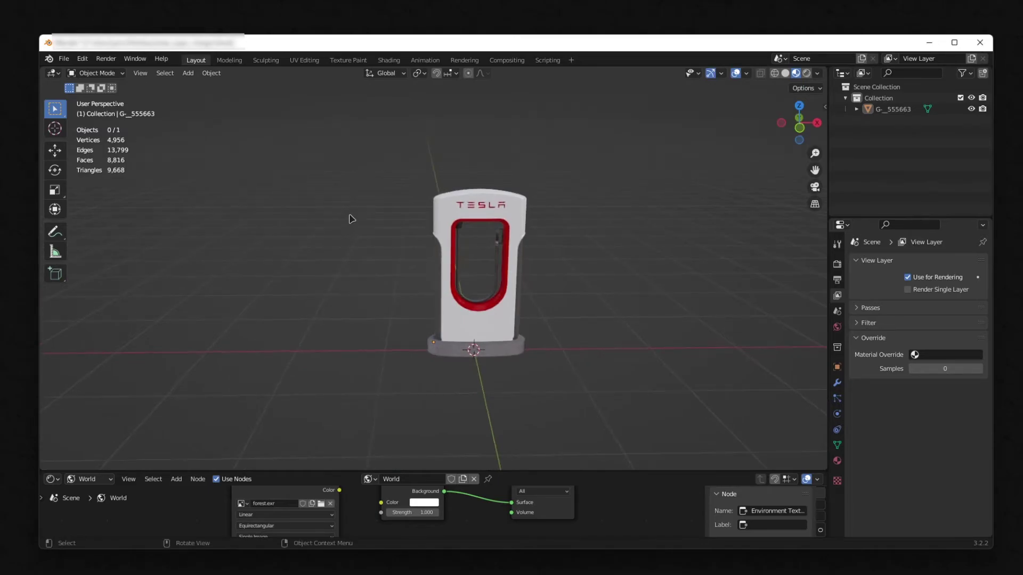
# Step: In the Shading workspace, save ground_0011_basecolor_4k.jpg to the desktop as an image
pyautogui.click(389, 60)
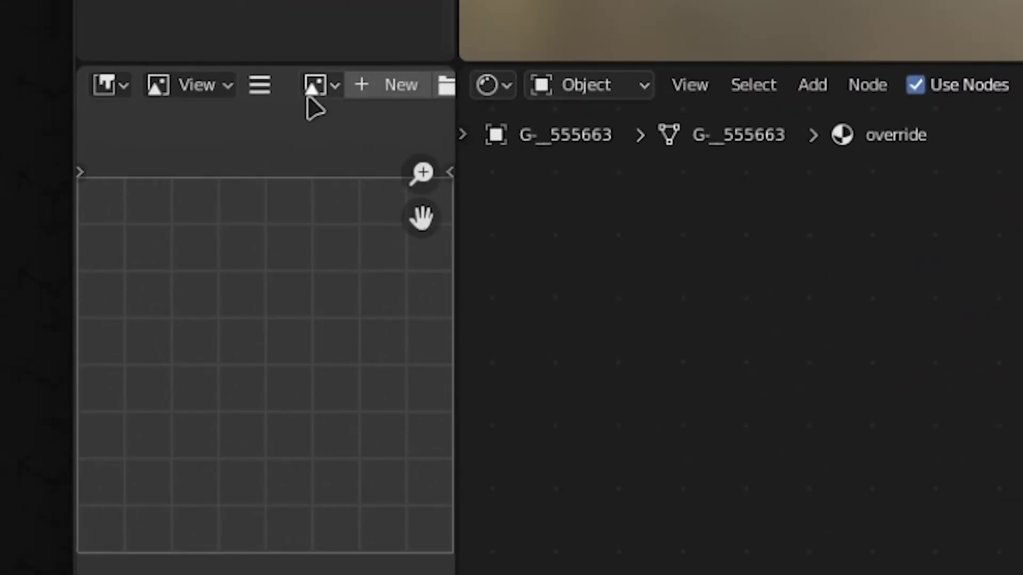
pyautogui.click(315, 86)
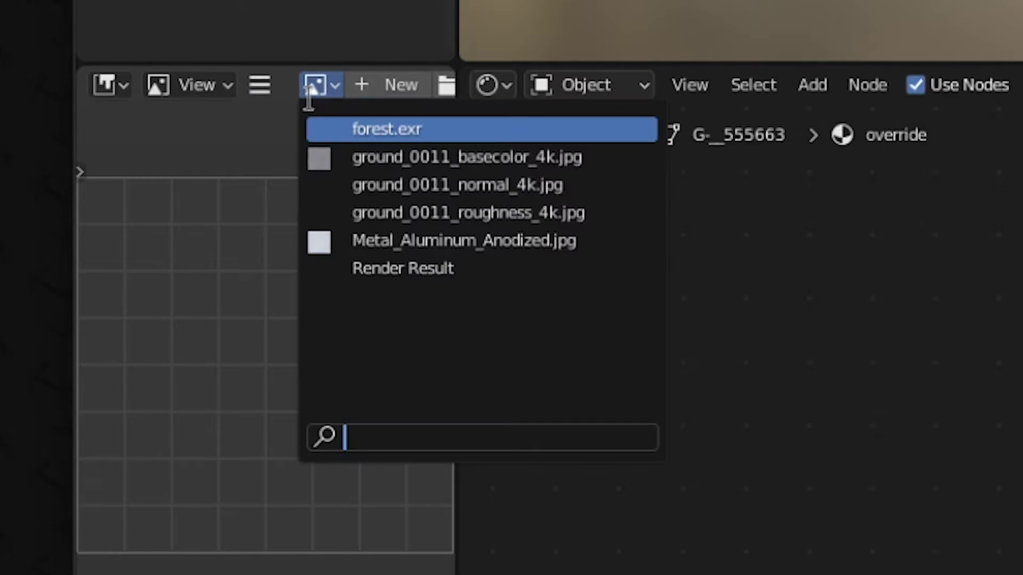
pyautogui.click(340, 160)
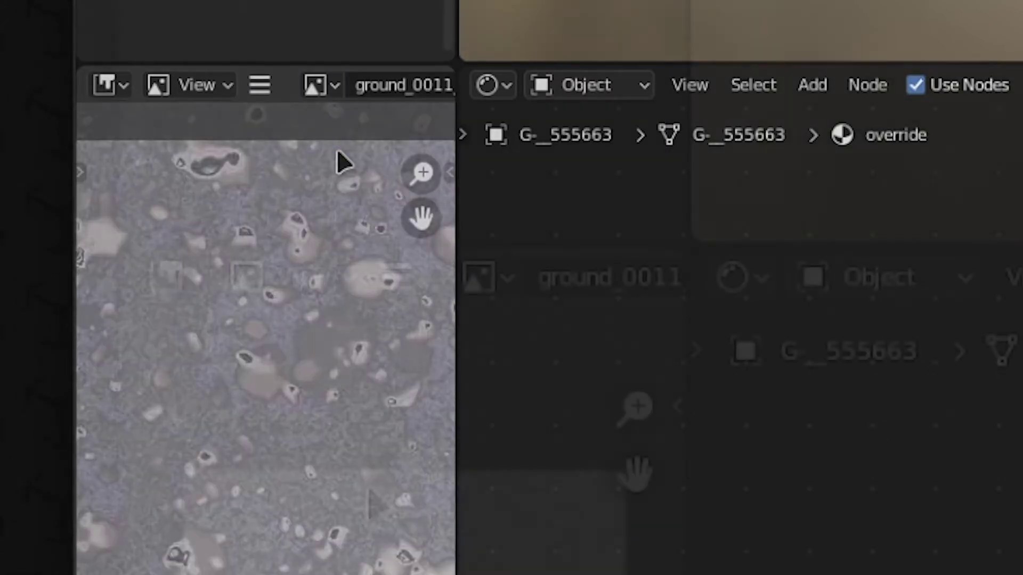
pyautogui.click(397, 278)
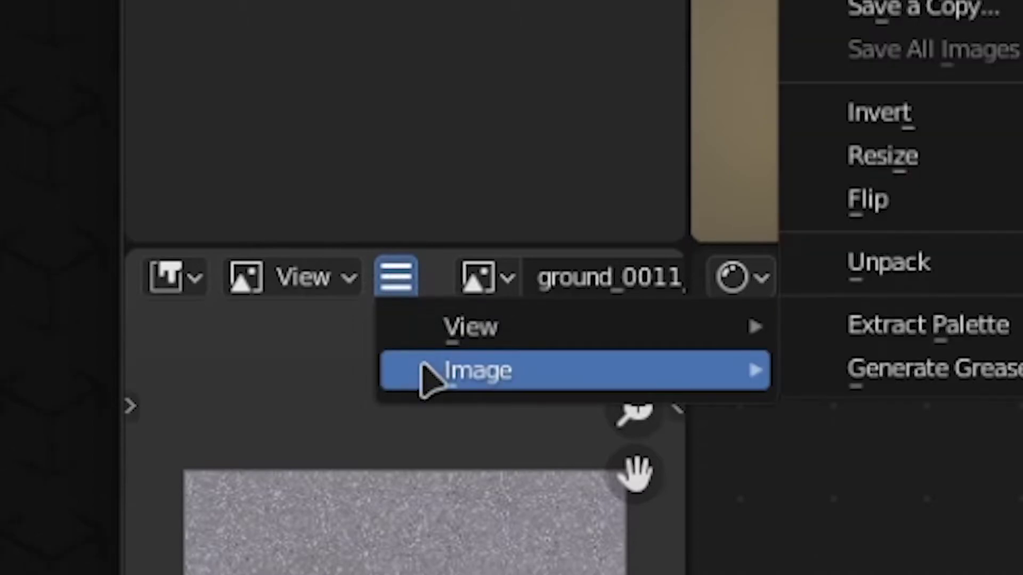
pyautogui.moveTo(167, 565)
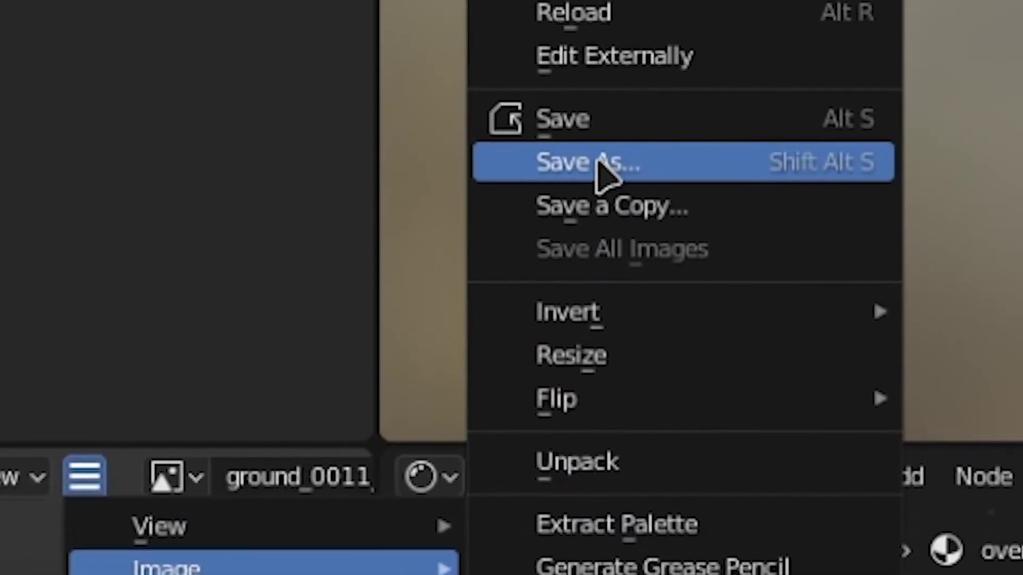
pyautogui.click(681, 103)
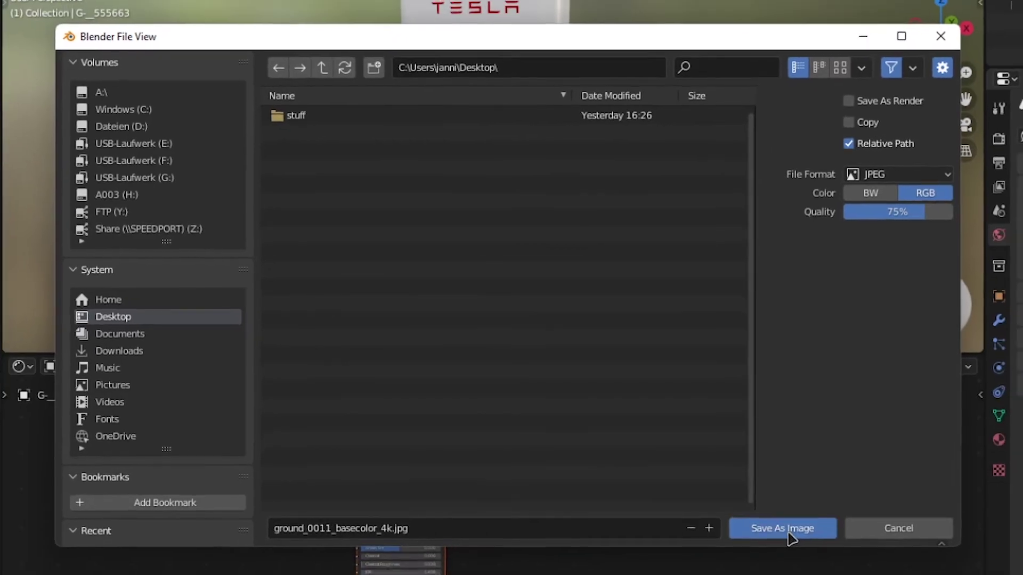
pyautogui.click(804, 544)
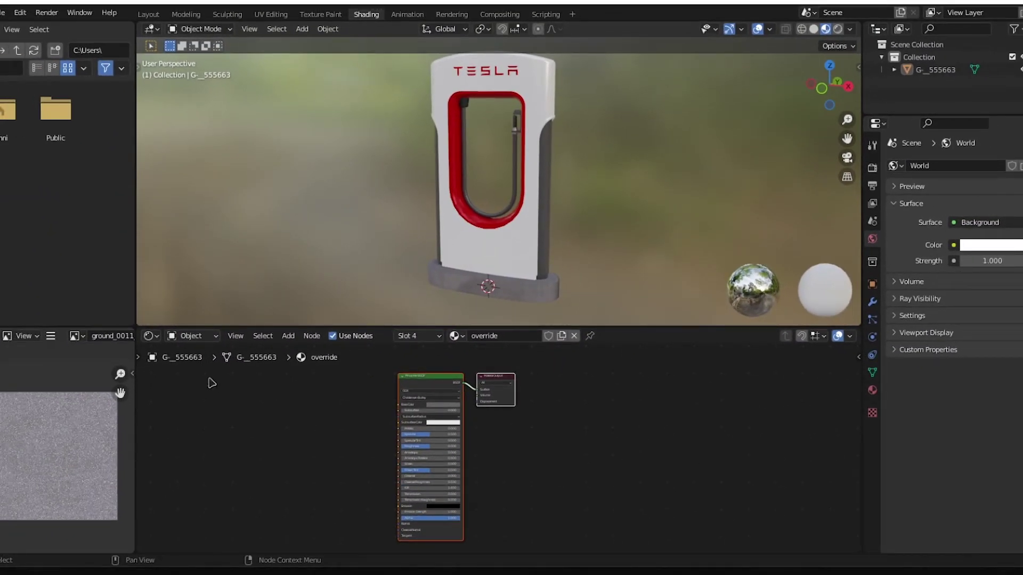
# Step: Save the Metal_Aluminum_Anodized.jpg texture out as a separate image file
pyautogui.click(81, 339)
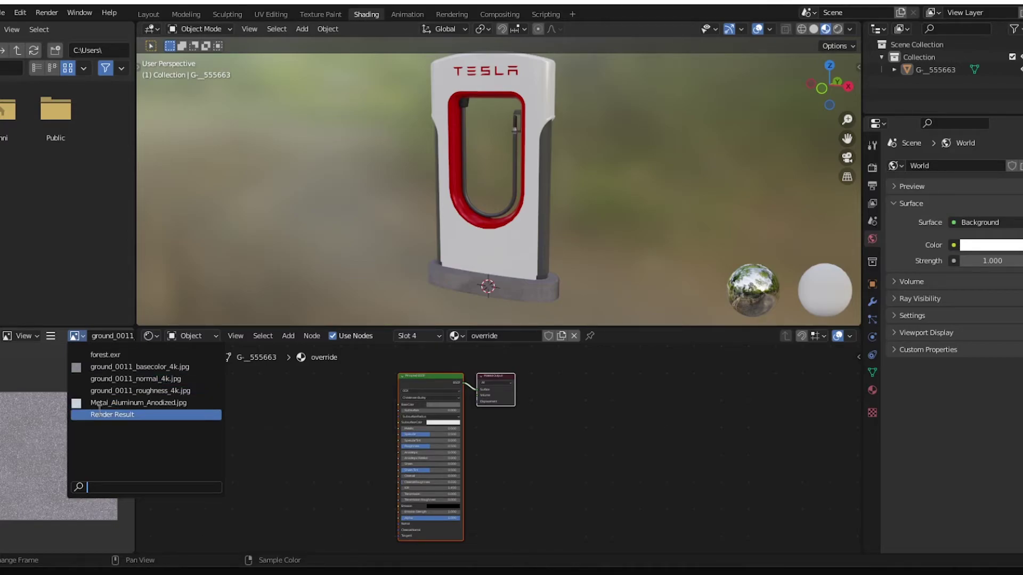
pyautogui.click(99, 404)
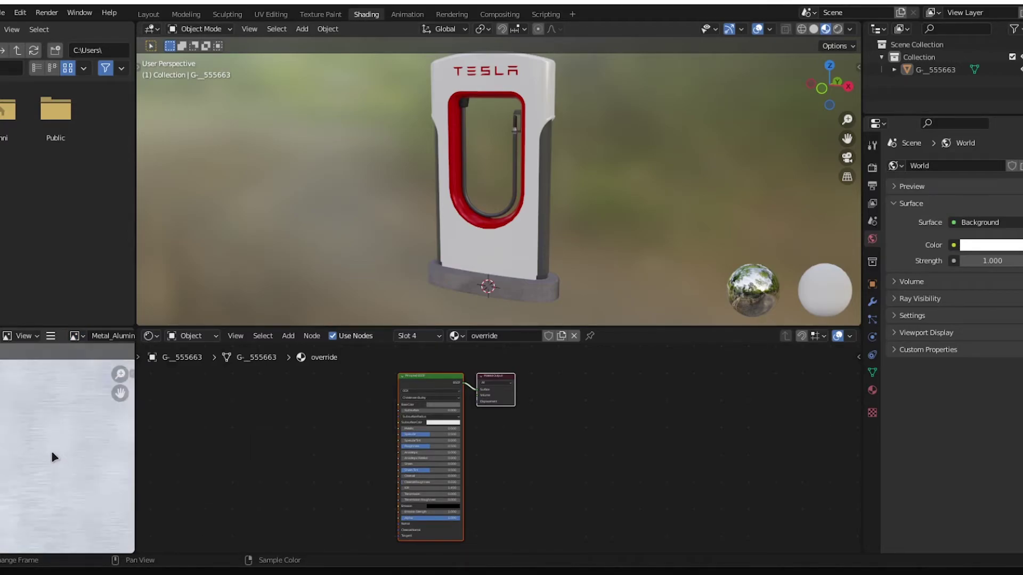
pyautogui.click(77, 335)
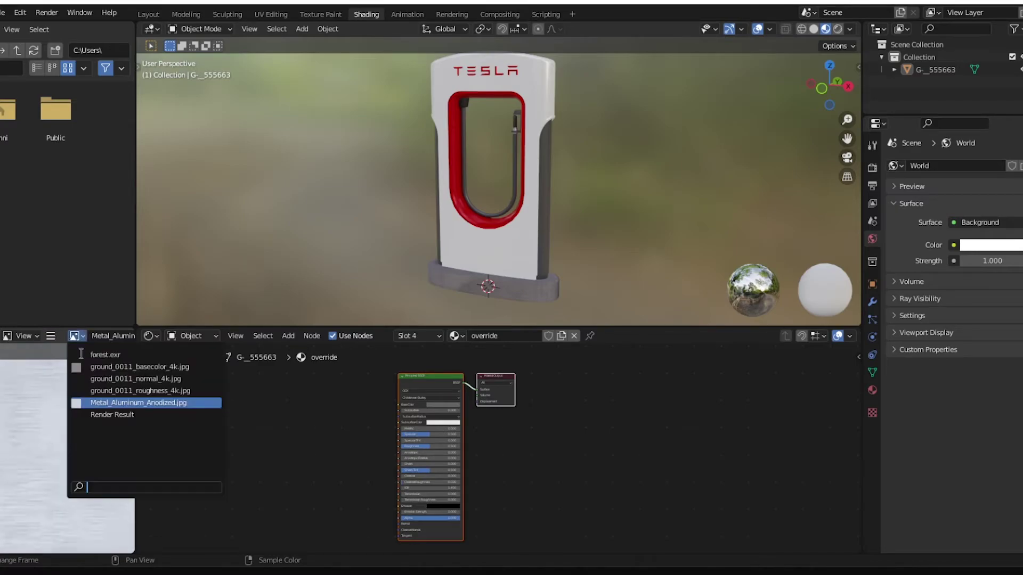
pyautogui.click(51, 335)
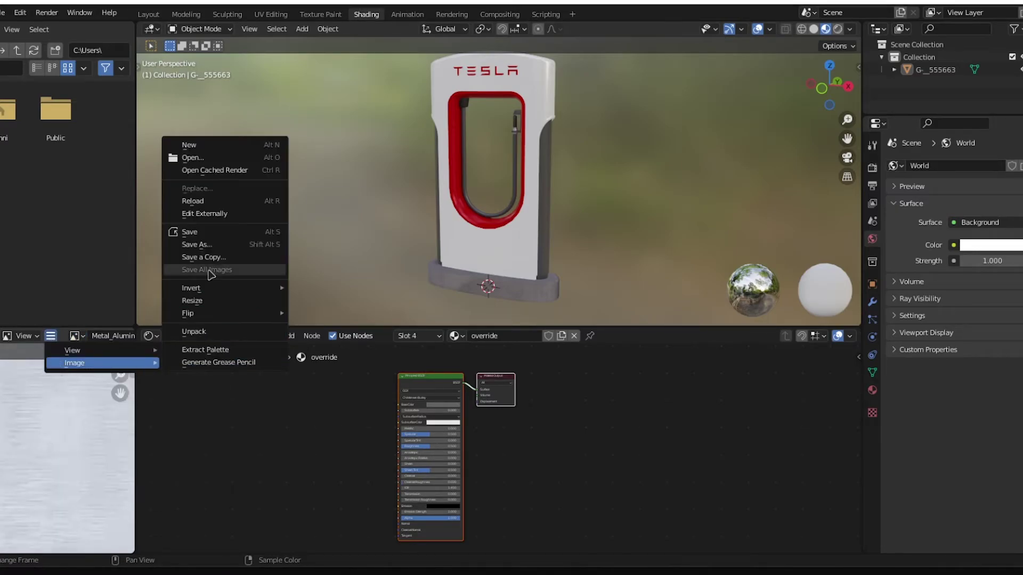
pyautogui.click(194, 245)
pyautogui.click(713, 456)
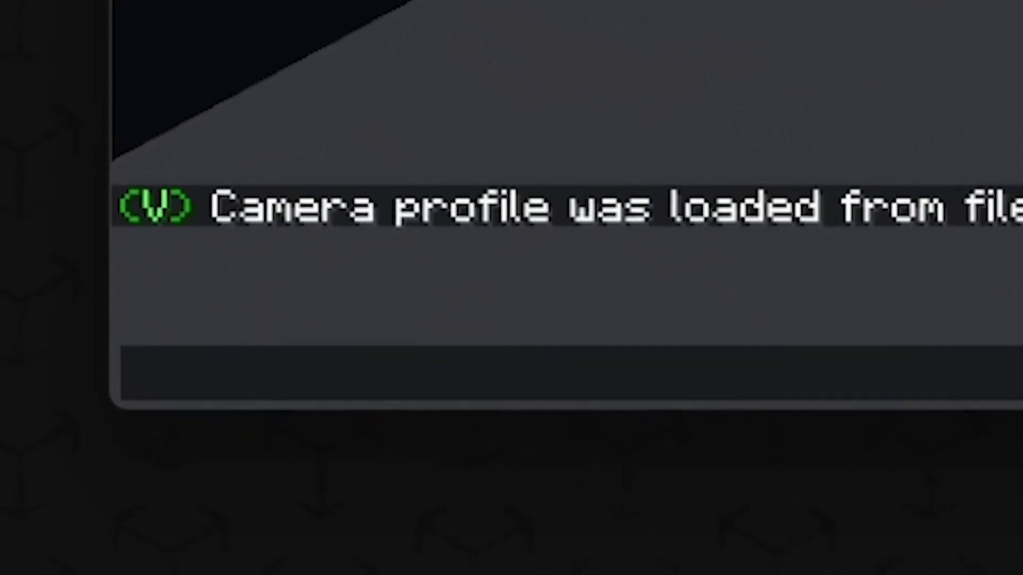
pyautogui.write('/model ')
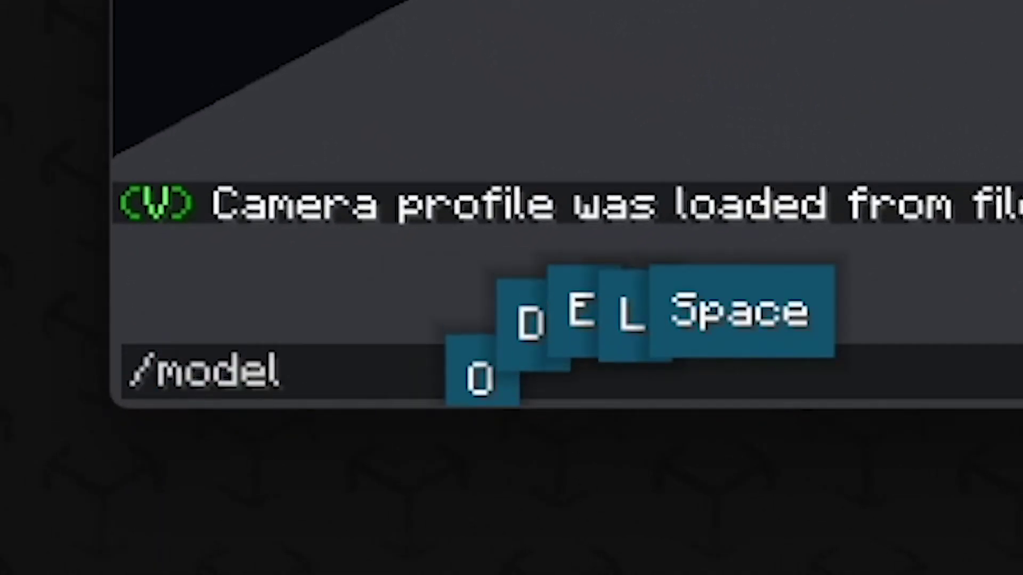
pyautogui.write('clear')
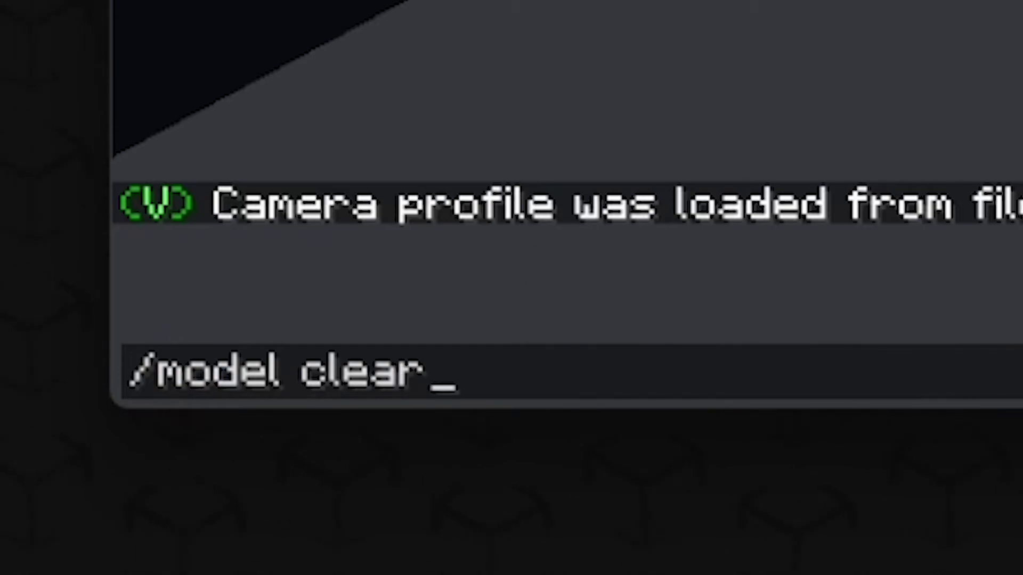
# Step: Run /model clear, then open the model editor with the 0 key
pyautogui.press('Return')
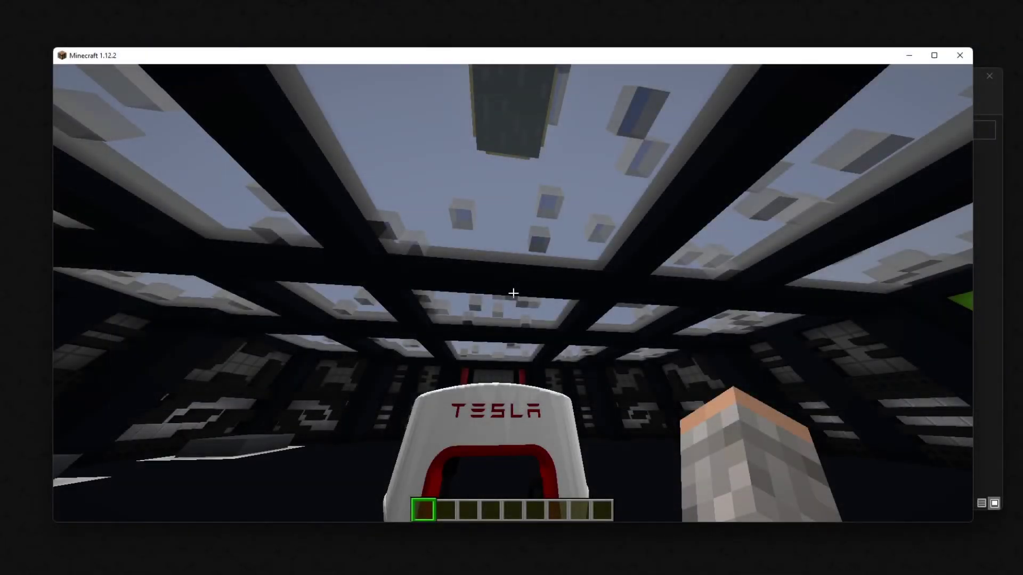
pyautogui.press('0')
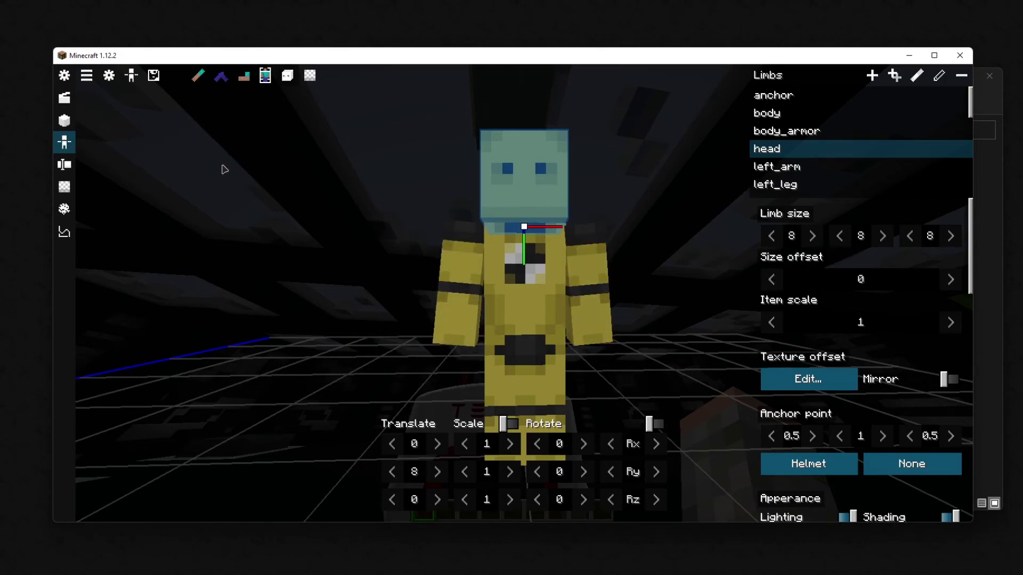
# Step: Load the Tesla model from the editor's Models list
pyautogui.click(85, 76)
pyautogui.scroll(2, 117, 217)
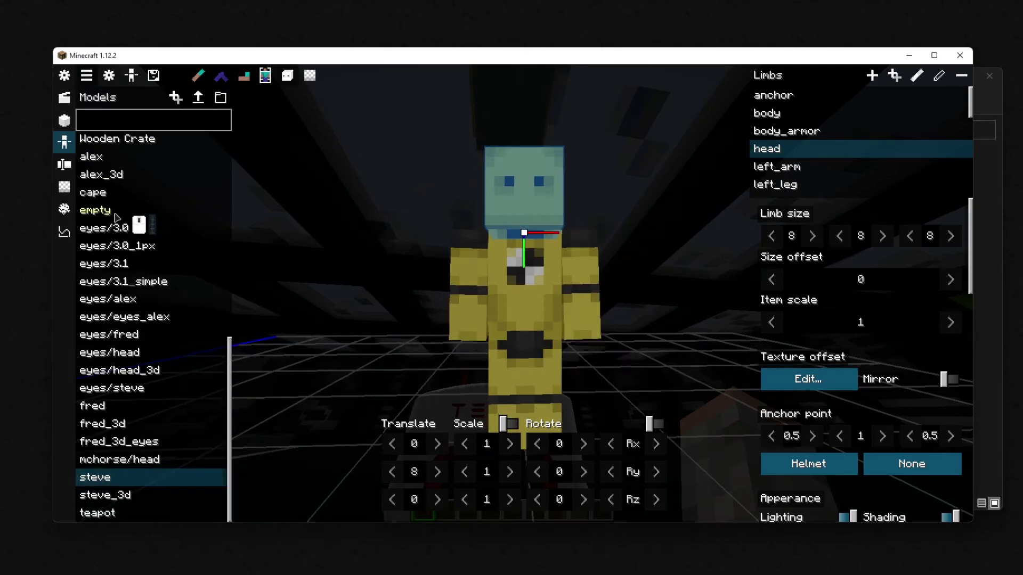
pyautogui.scroll(2, 149, 259)
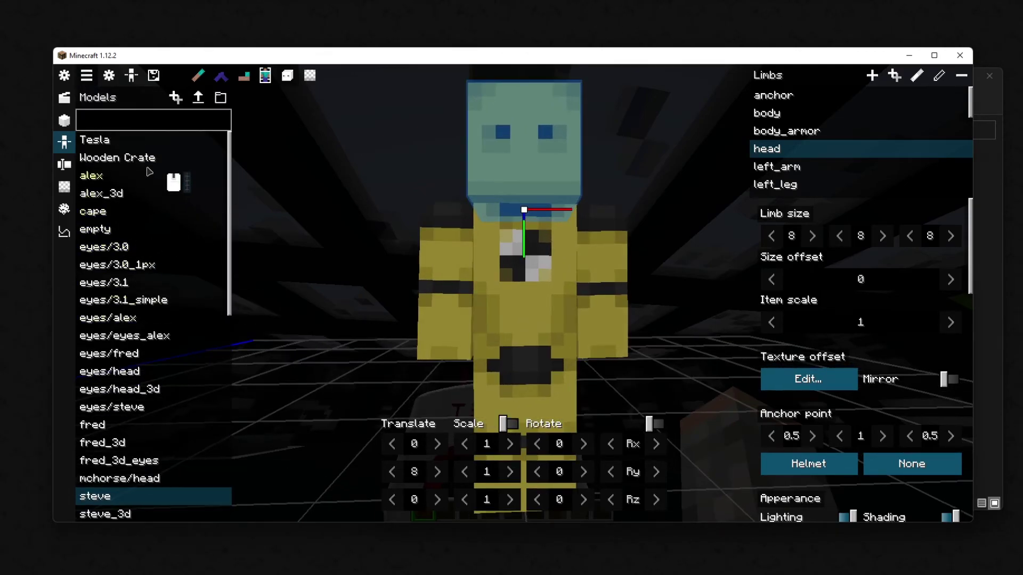
pyautogui.click(94, 141)
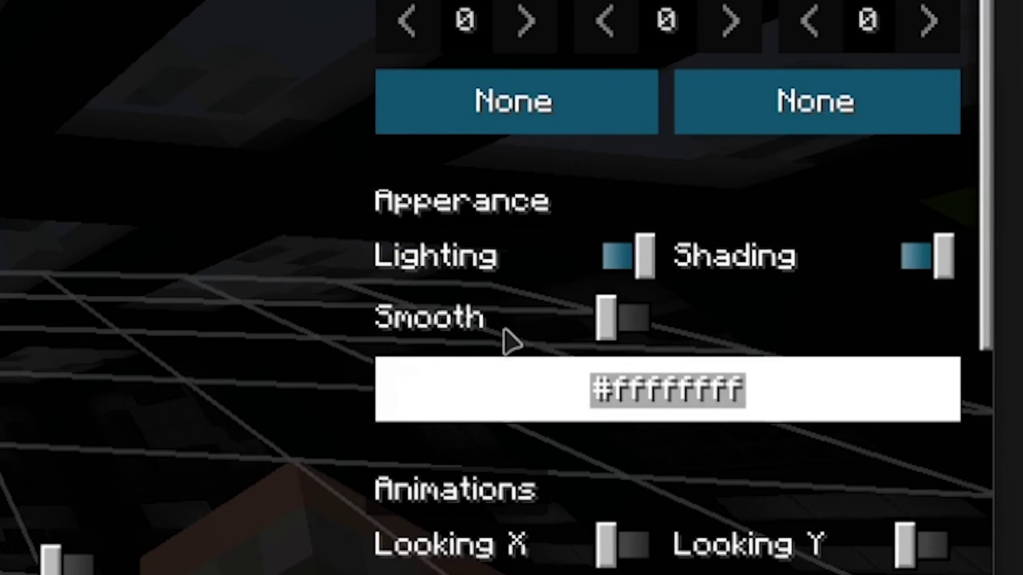